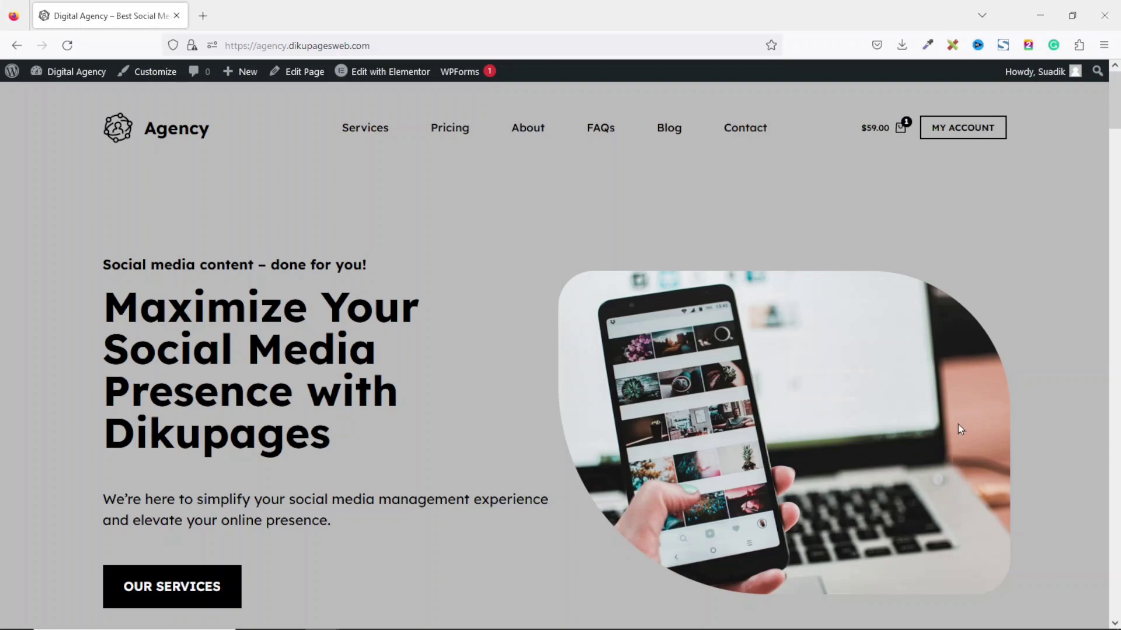
pyautogui.moveTo(1115, 106); pyautogui.dragTo(1114, 601)
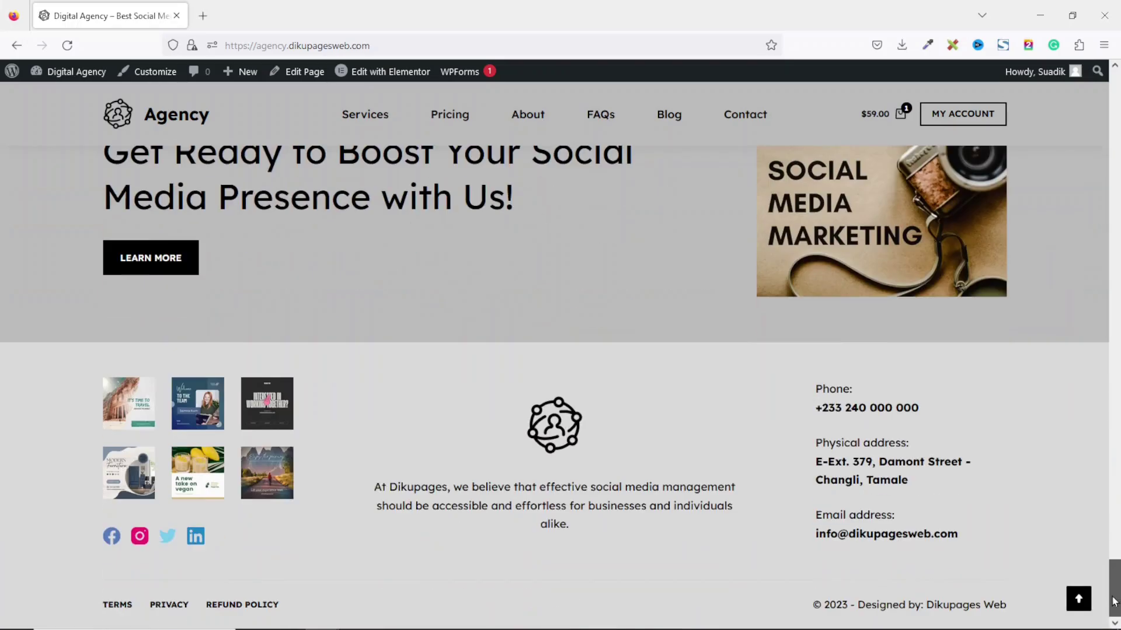
# - Jump back to the top of the Dikupages home page after viewing its footer
pyautogui.click(1078, 599)
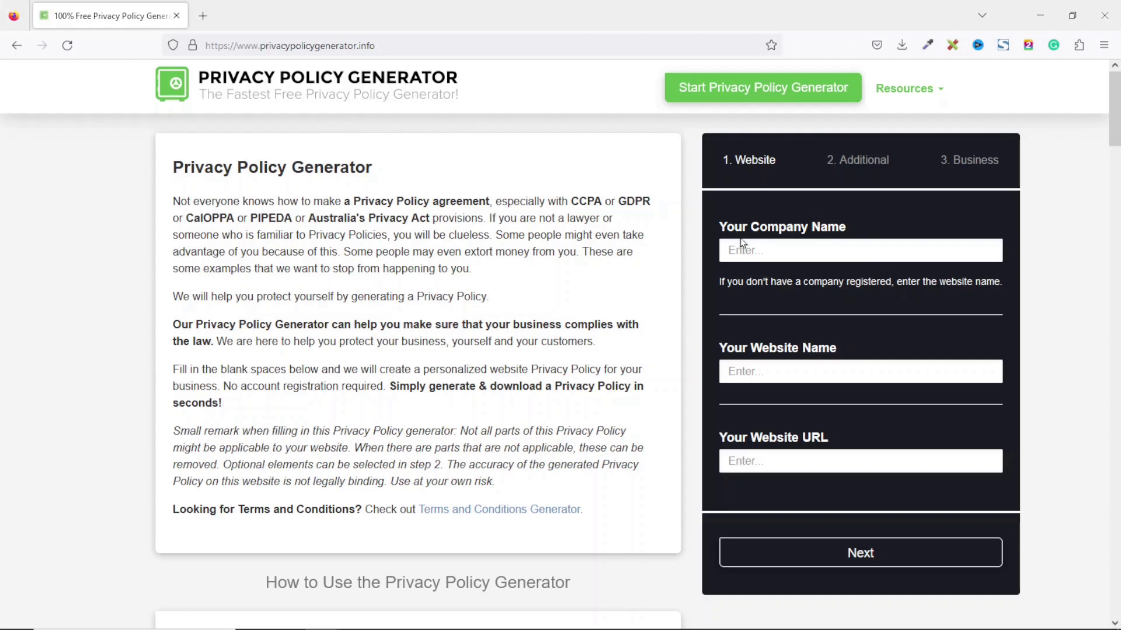
pyautogui.click(798, 254)
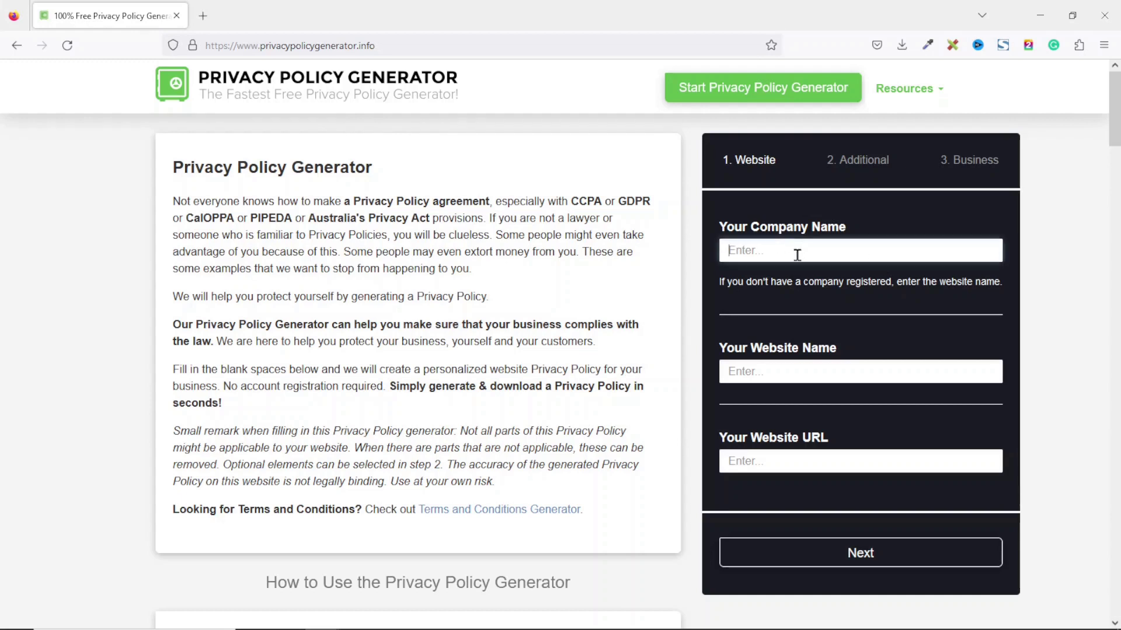
pyautogui.write('D')
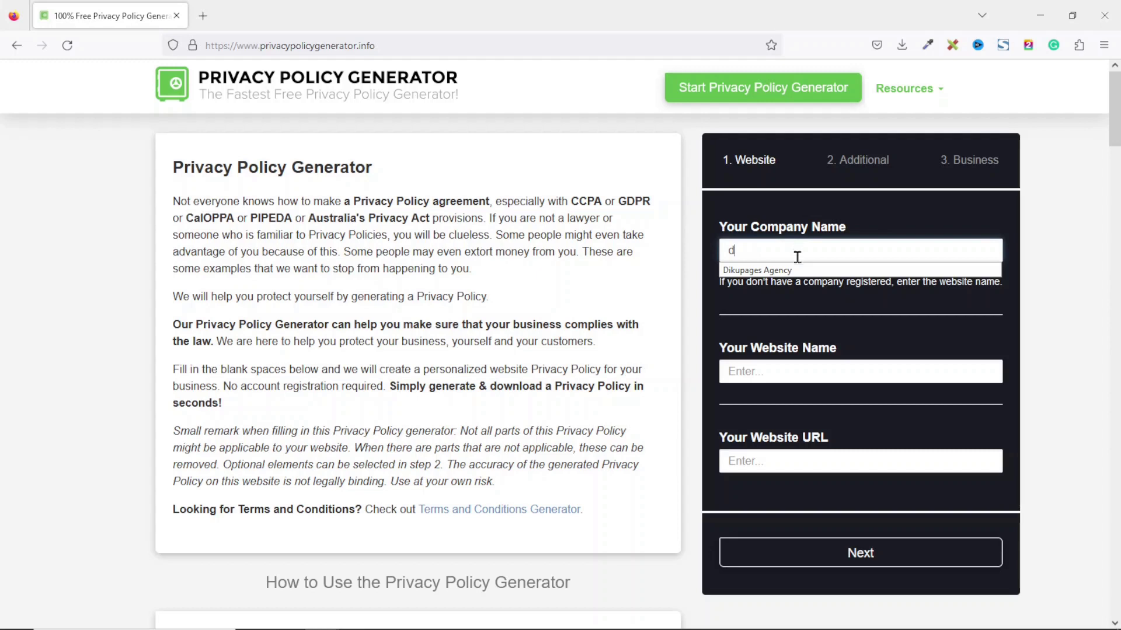
pyautogui.click(786, 274)
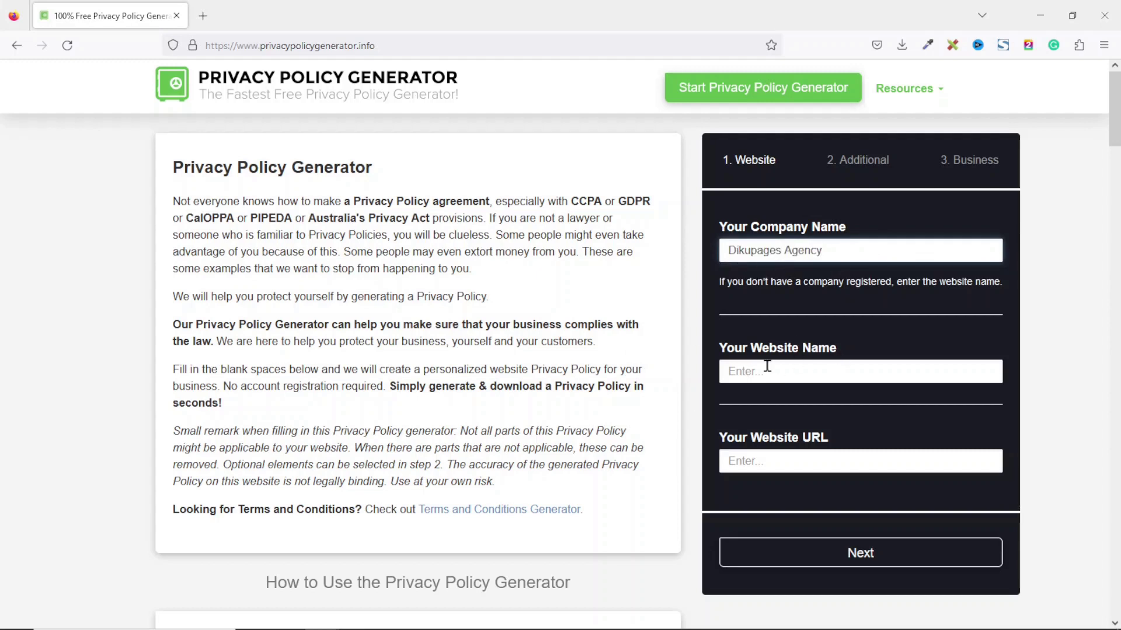
pyautogui.click(819, 369)
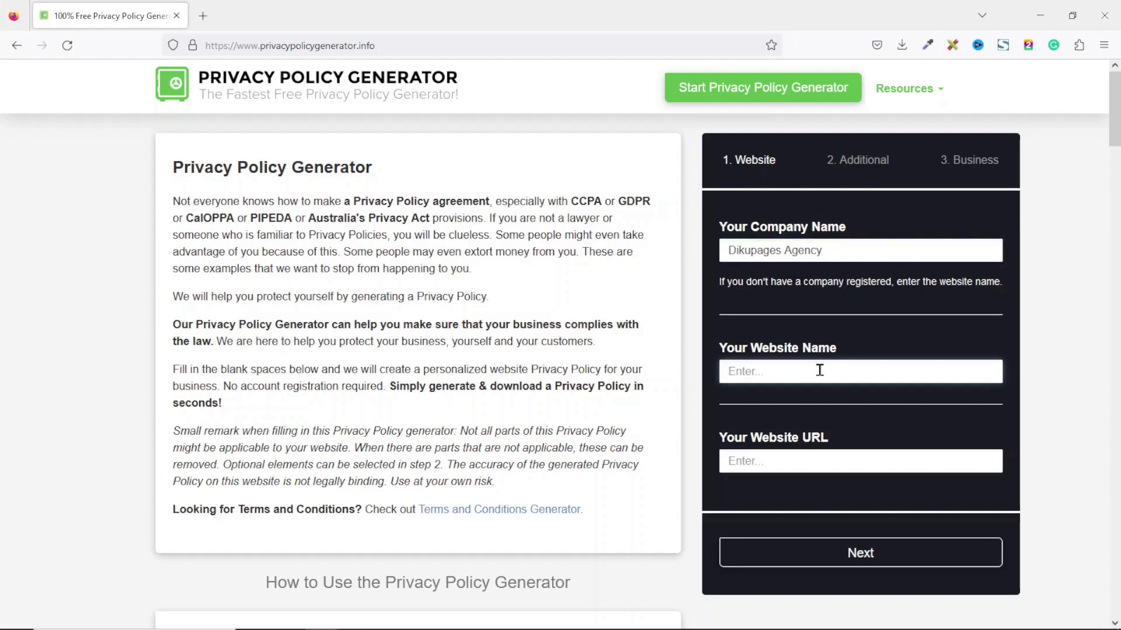
pyautogui.write('Dikupages Agency')
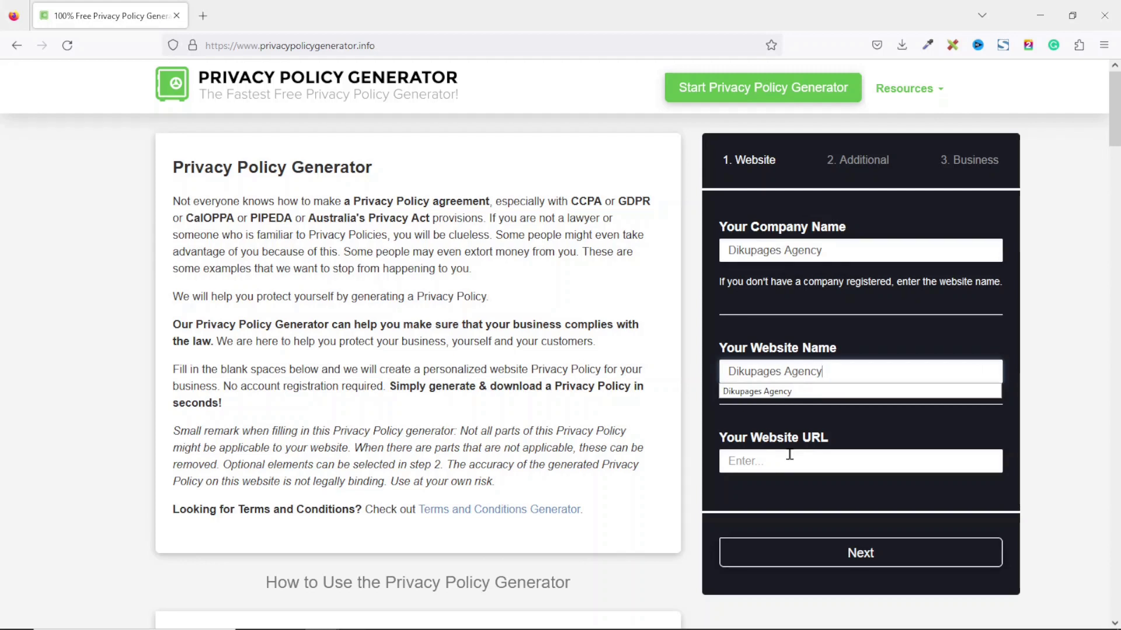
pyautogui.click(789, 454)
pyautogui.write('diku')
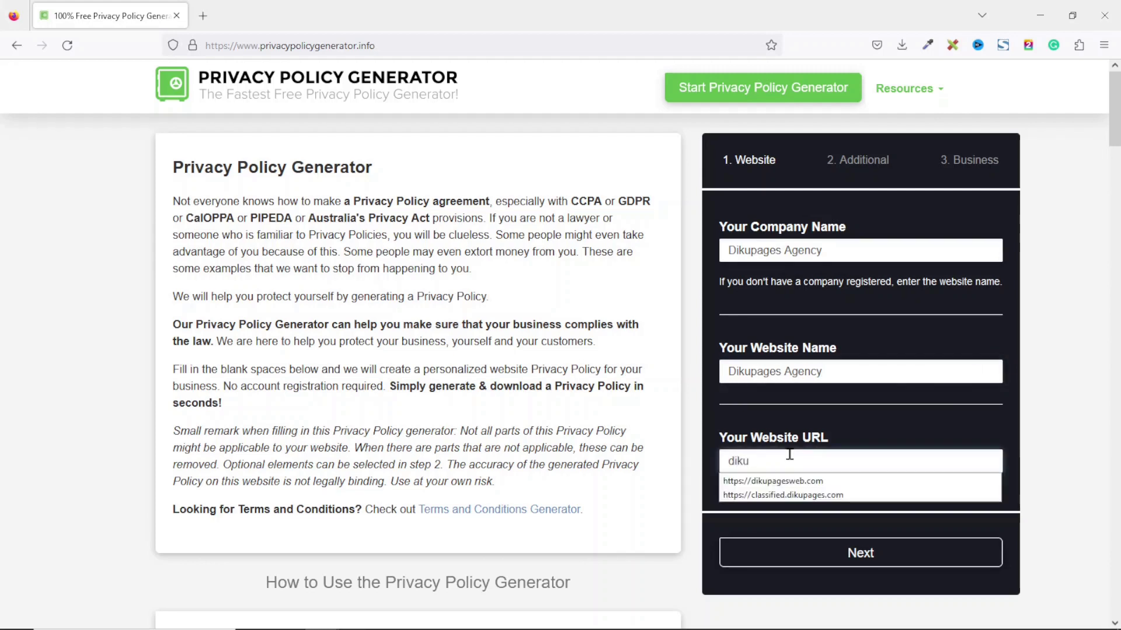
pyautogui.click(841, 481)
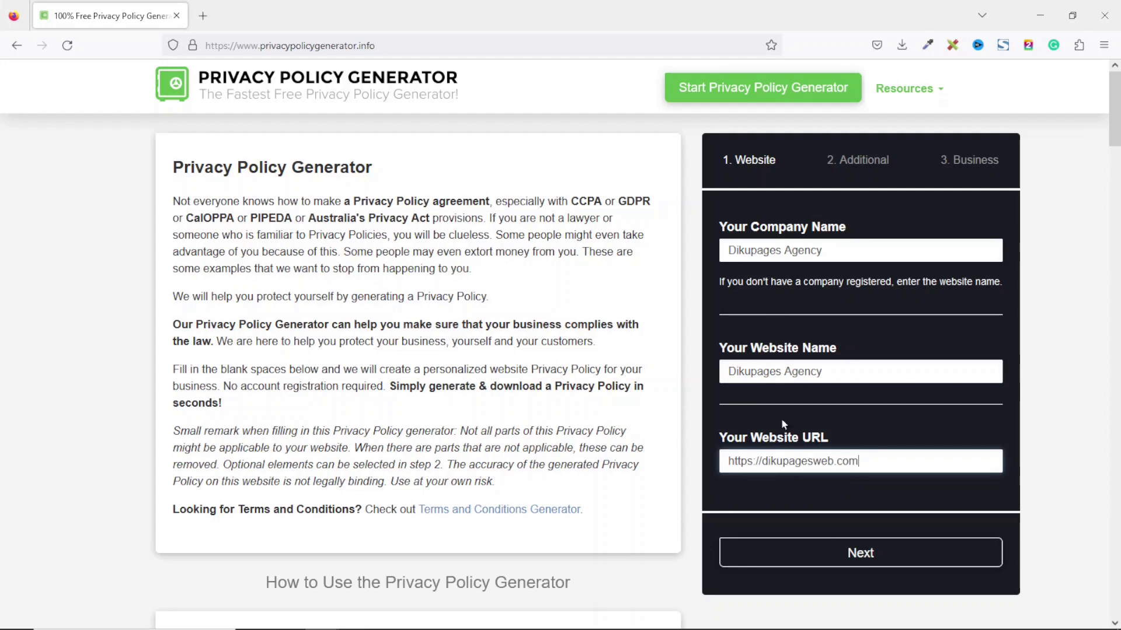
pyautogui.click(862, 561)
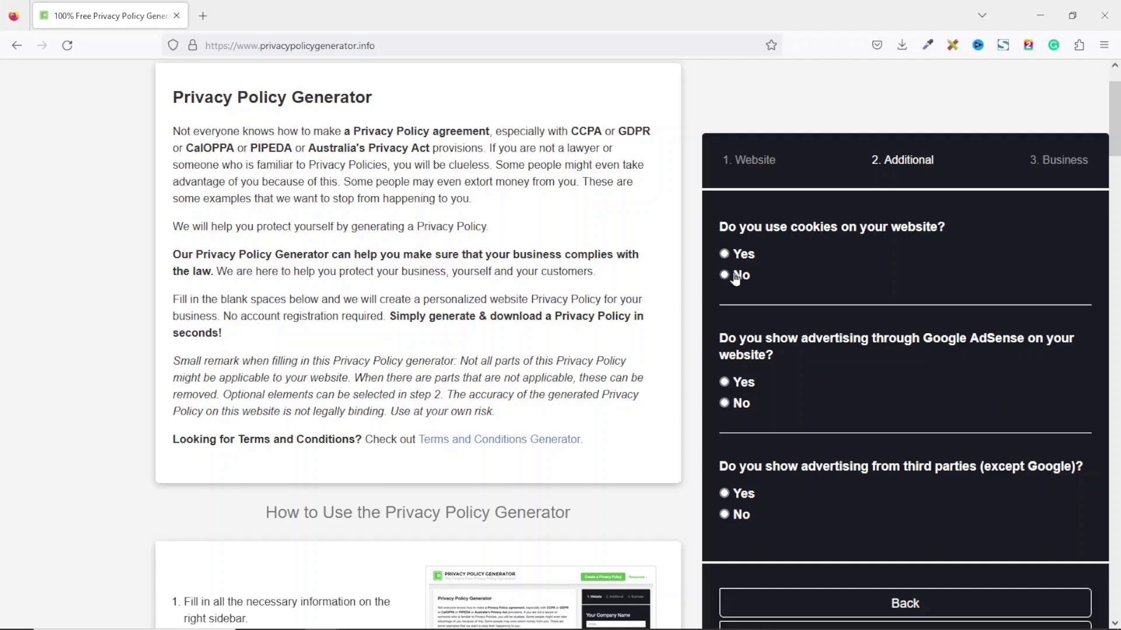
# - Answer Yes to cookies, No to Google AdSense and No to third-party advertising
pyautogui.click(747, 257)
pyautogui.click(730, 408)
pyautogui.click(727, 515)
pyautogui.scroll(-10, 997, 613)
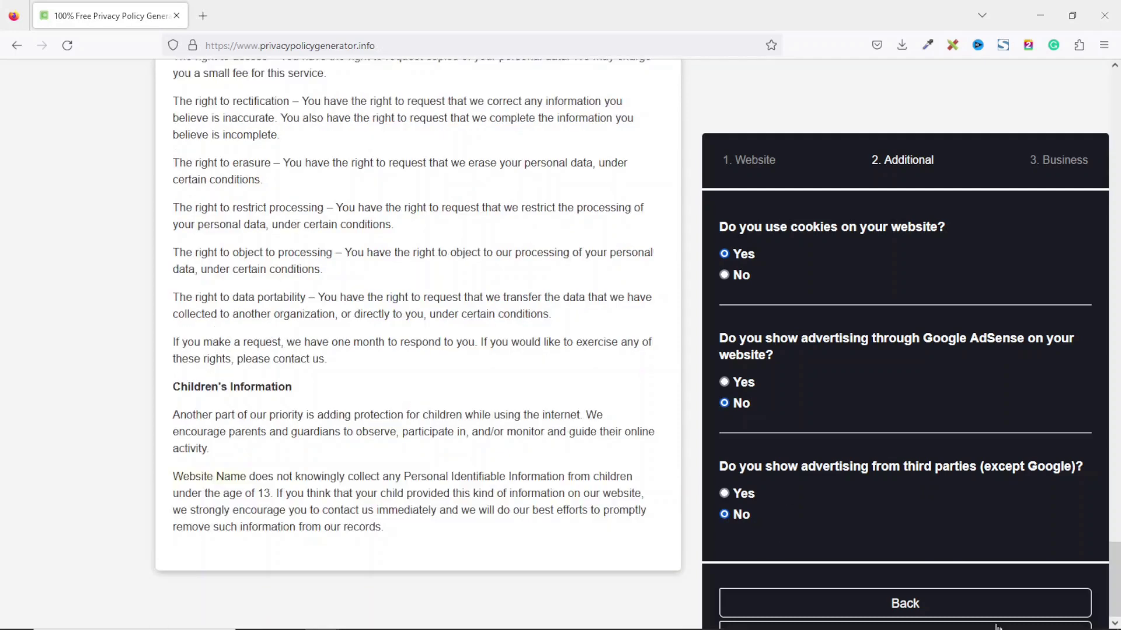
# - Set Ghana as the country on the business details step
pyautogui.click(997, 627)
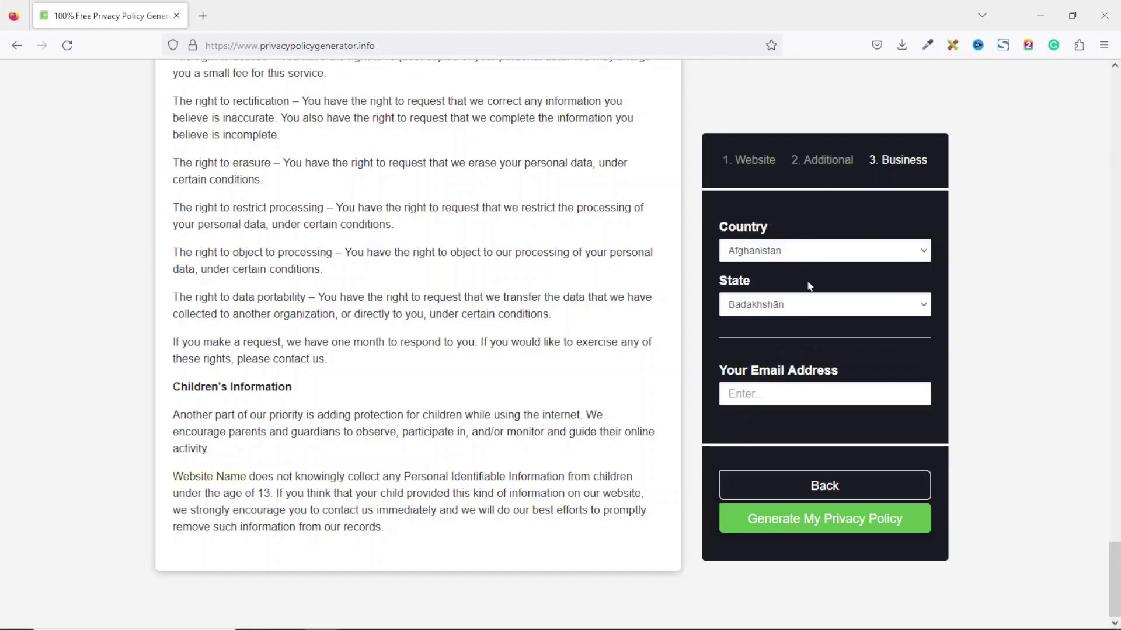
pyautogui.click(794, 256)
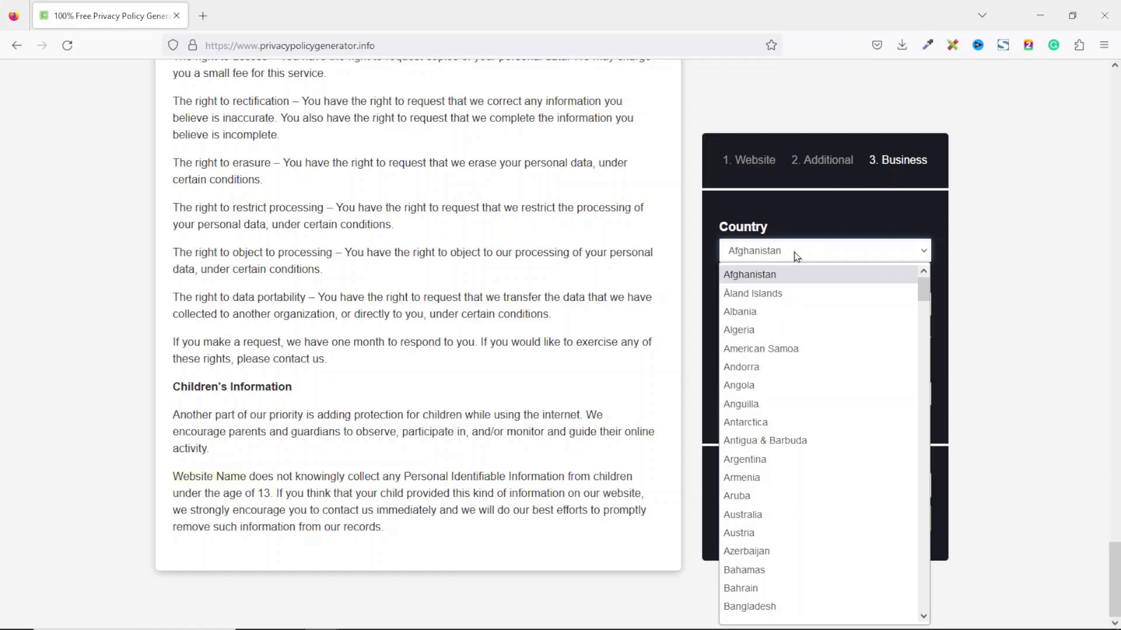
pyautogui.write('gh')
pyautogui.press('Return')
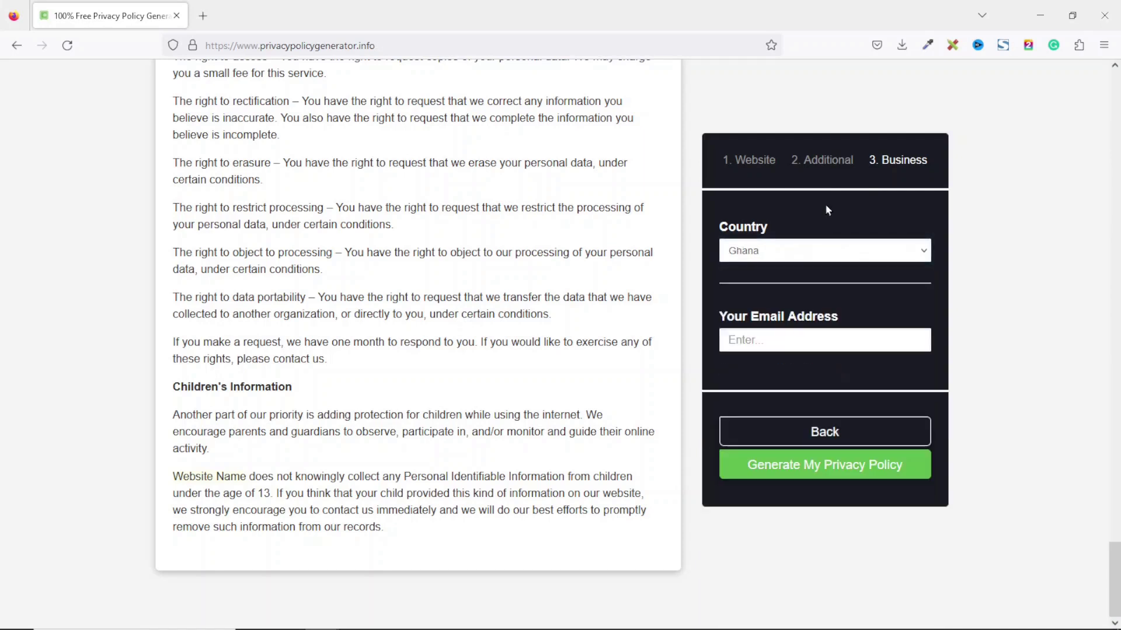
# - Autofill the contact email address and generate the privacy policy
pyautogui.click(769, 342)
pyautogui.click(769, 342)
pyautogui.write('s')
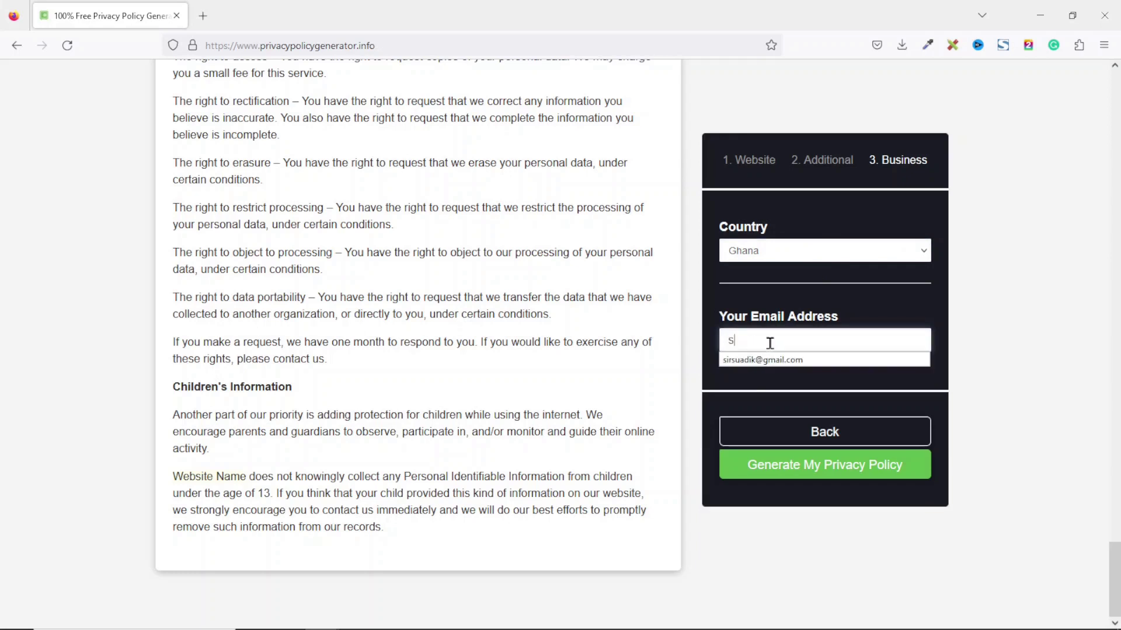
pyautogui.click(772, 360)
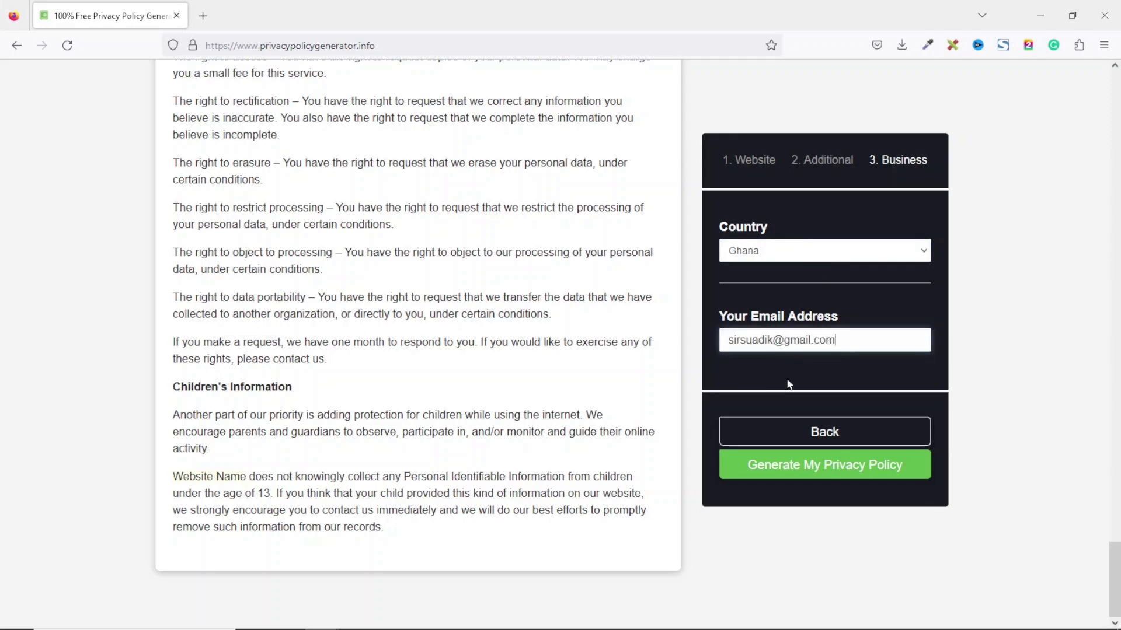
pyautogui.click(814, 466)
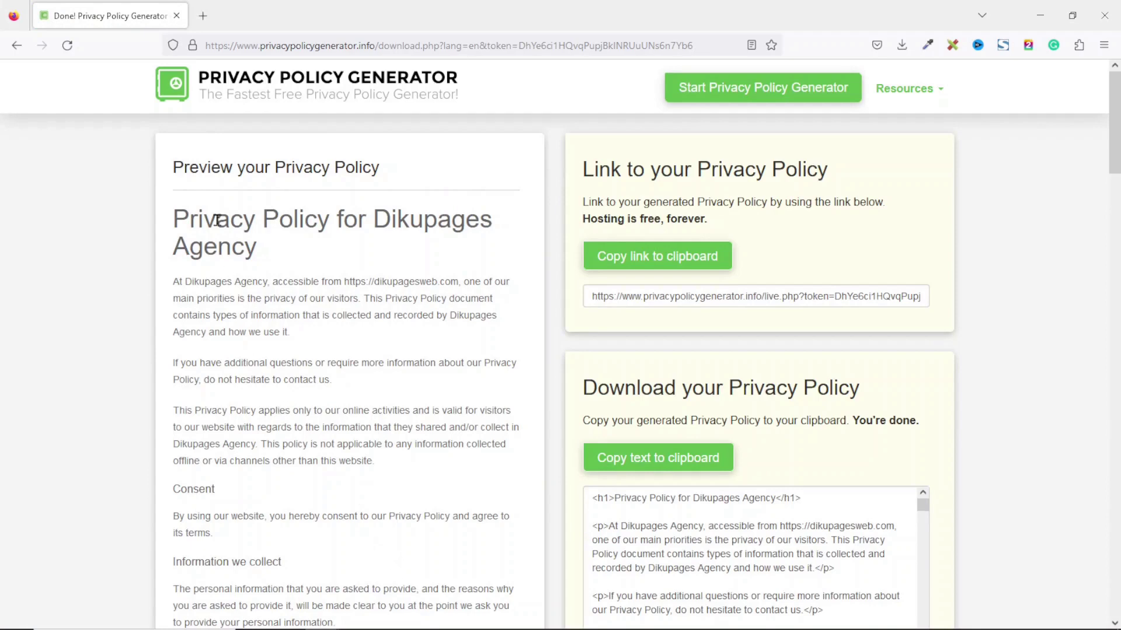
# - Select the generated Dikupages Agency policy text and copy it
pyautogui.moveTo(174, 217)
pyautogui.mouseDown()
pyautogui.moveTo(307, 366)
pyautogui.moveTo(280, 276)
pyautogui.mouseUp()
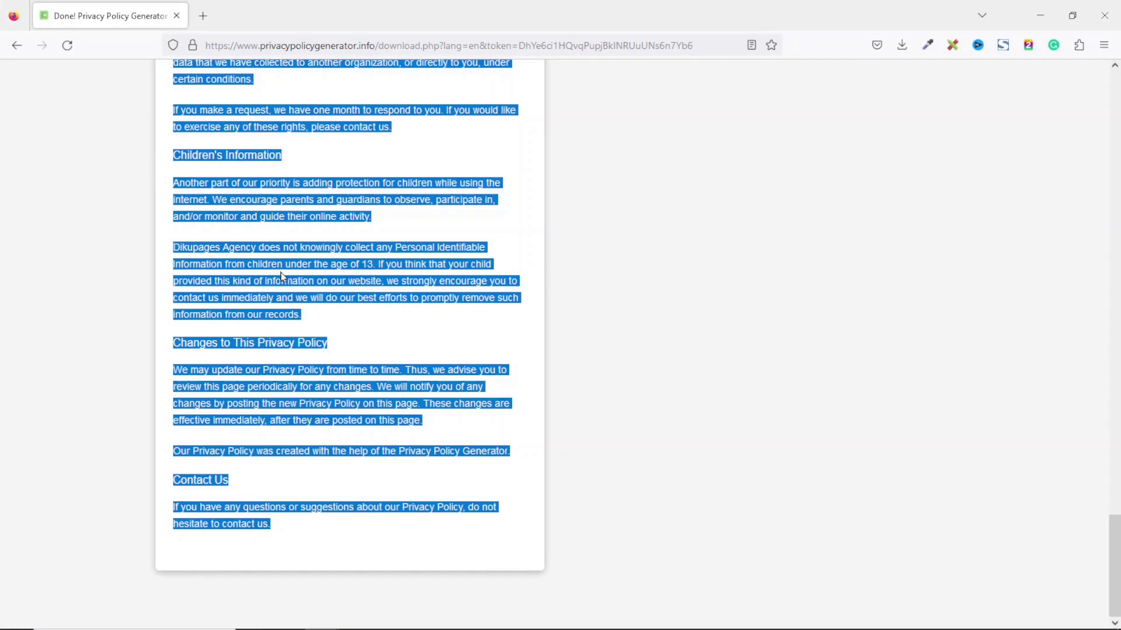
pyautogui.rightClick(281, 276)
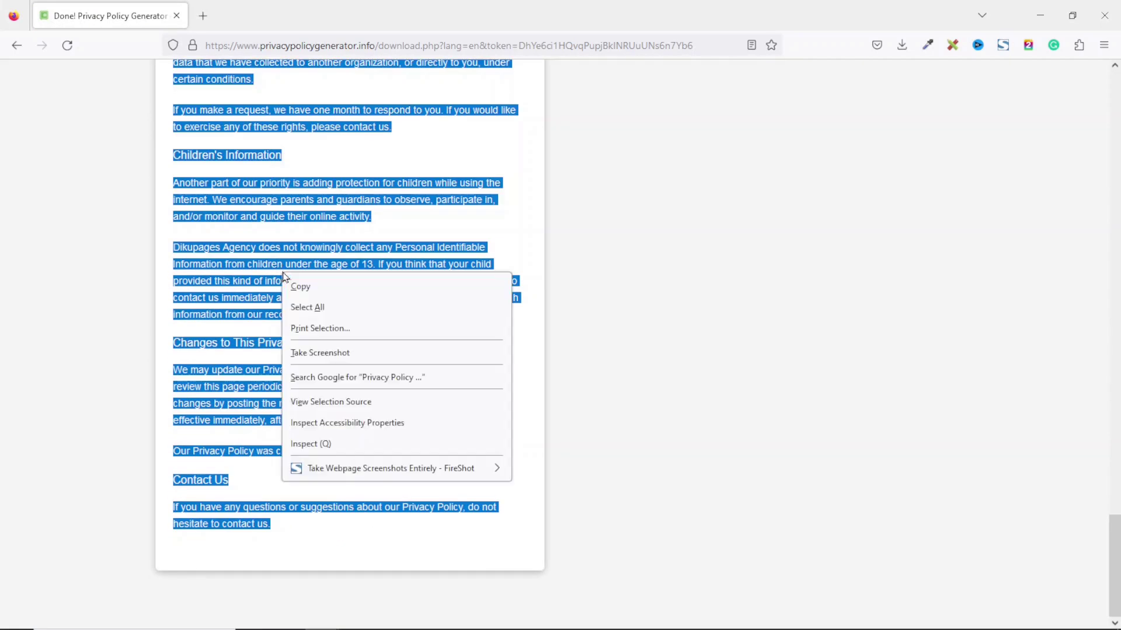
pyautogui.click(301, 287)
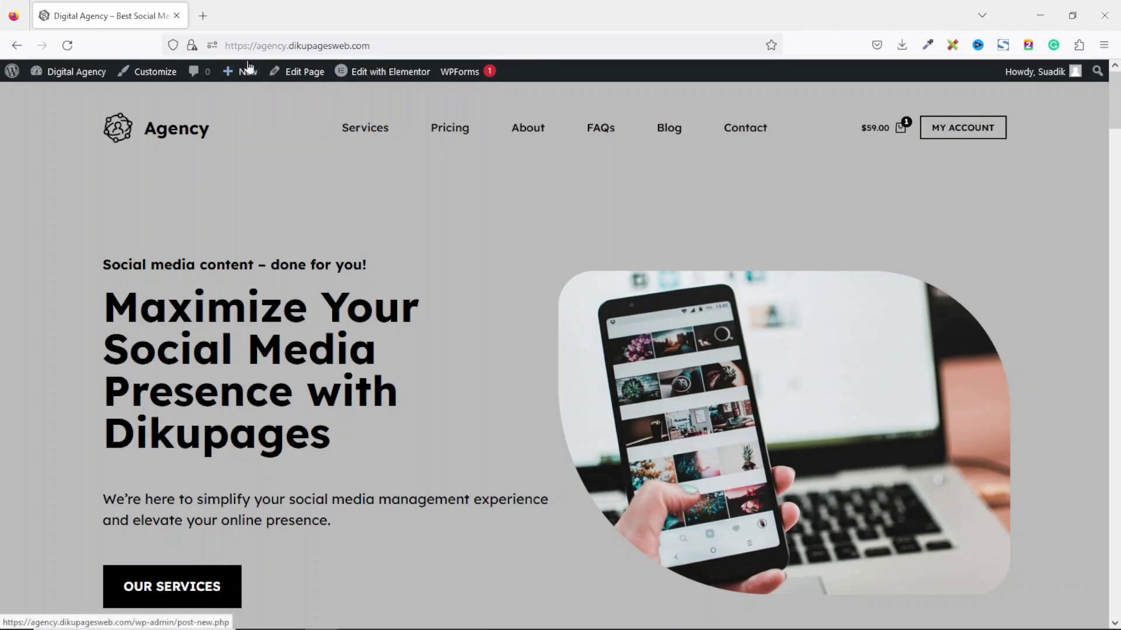
pyautogui.moveTo(242, 72)
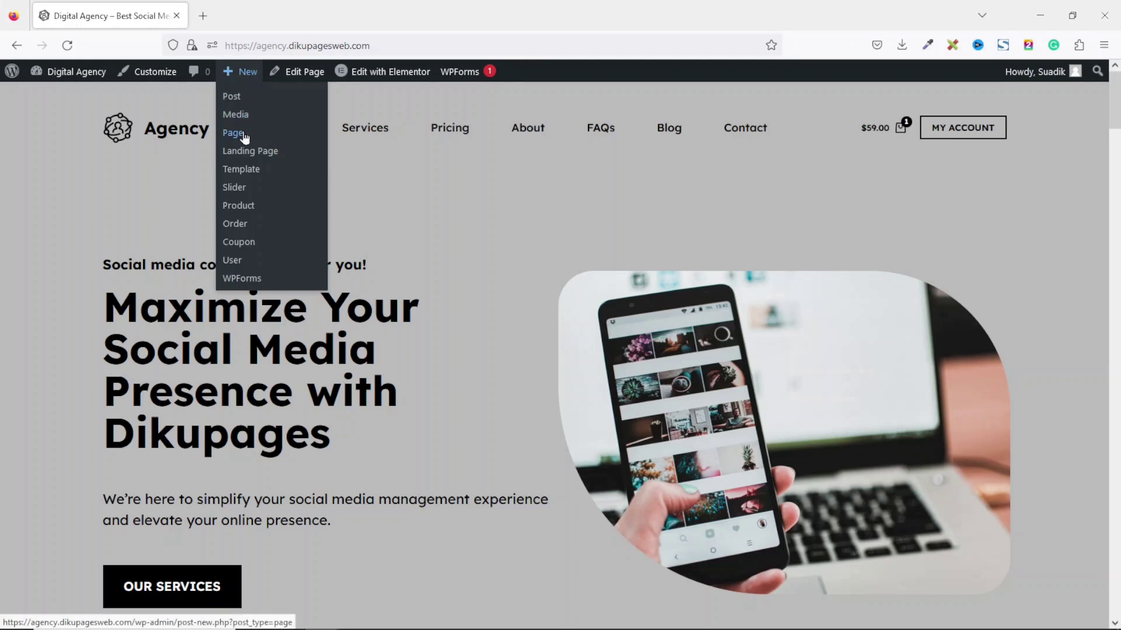
# - Create a new page titled Privacy Policy and paste the copied policy into its body
pyautogui.click(244, 135)
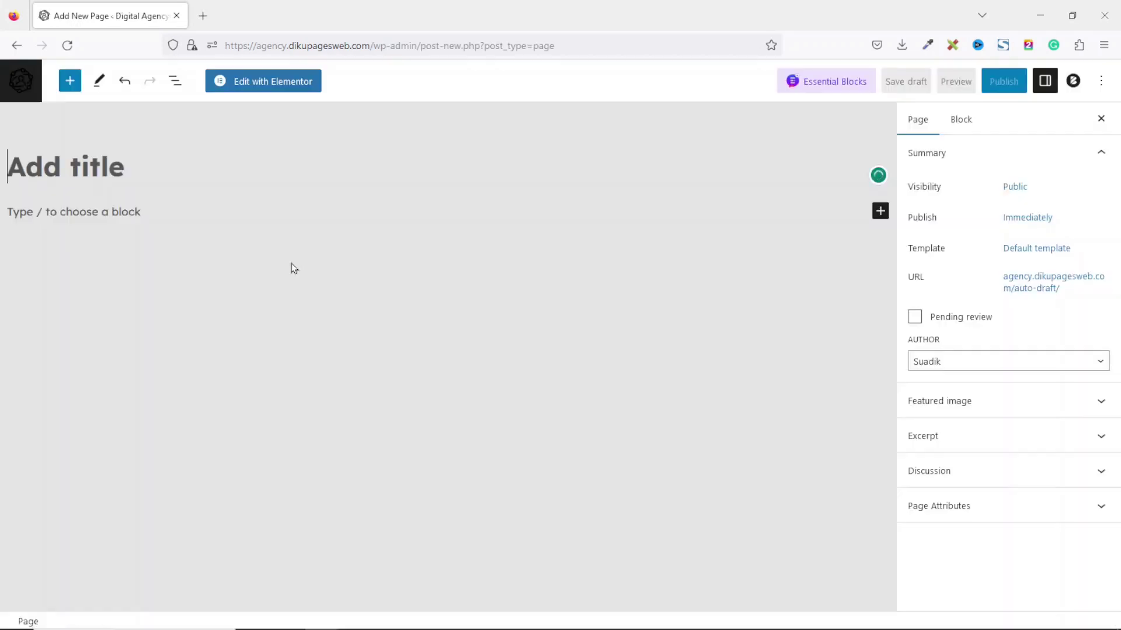
pyautogui.write('Privacy')
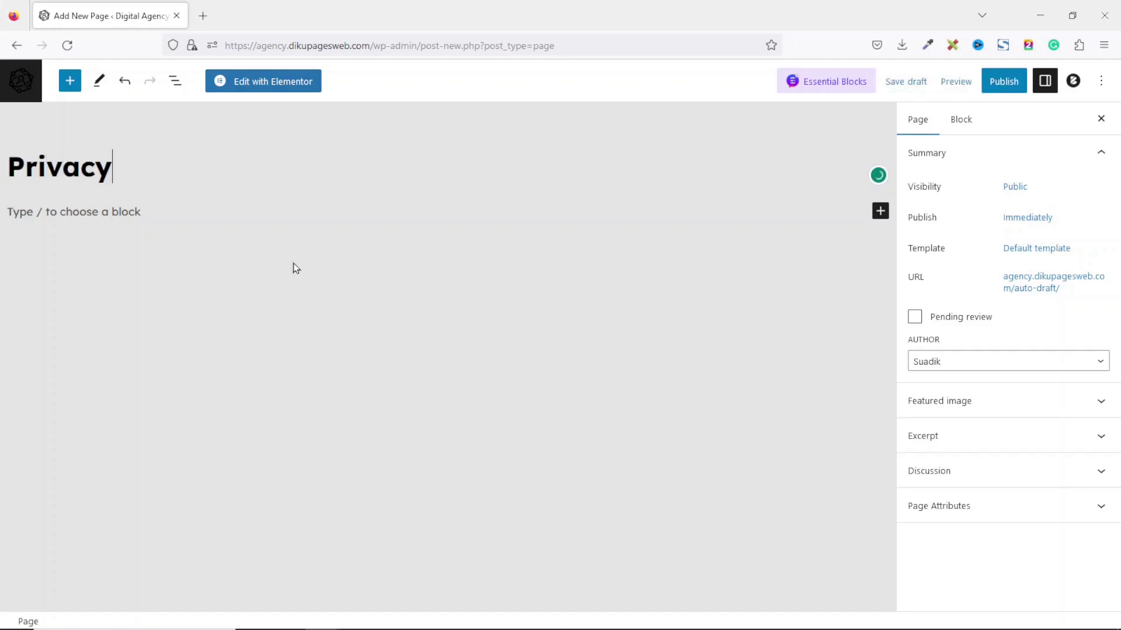
pyautogui.write(' Policy')
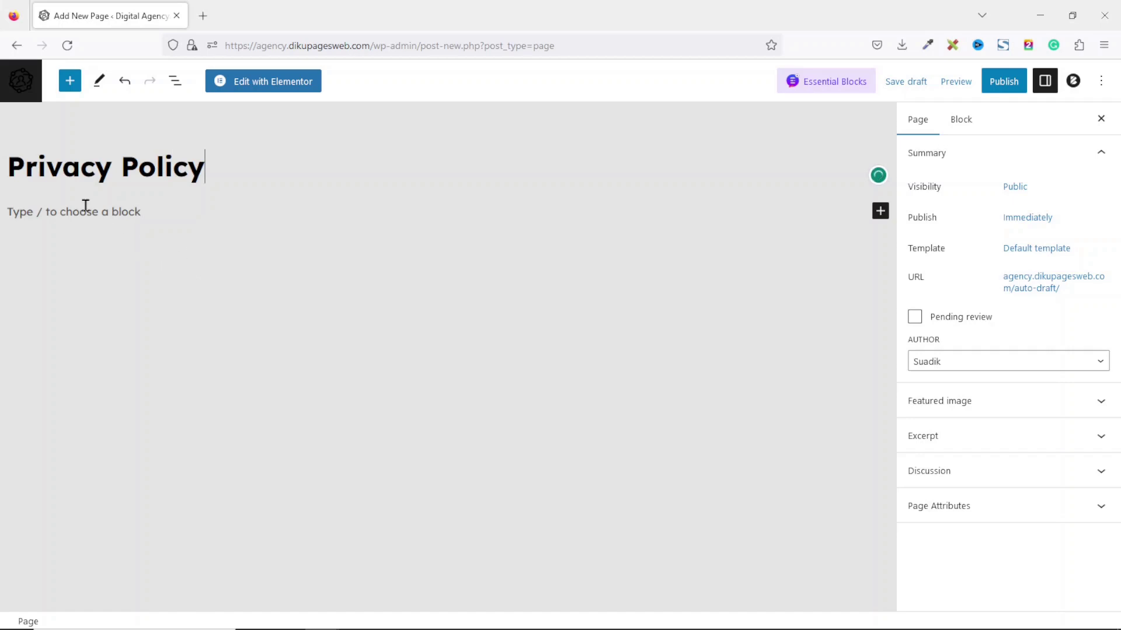
pyautogui.click(85, 208)
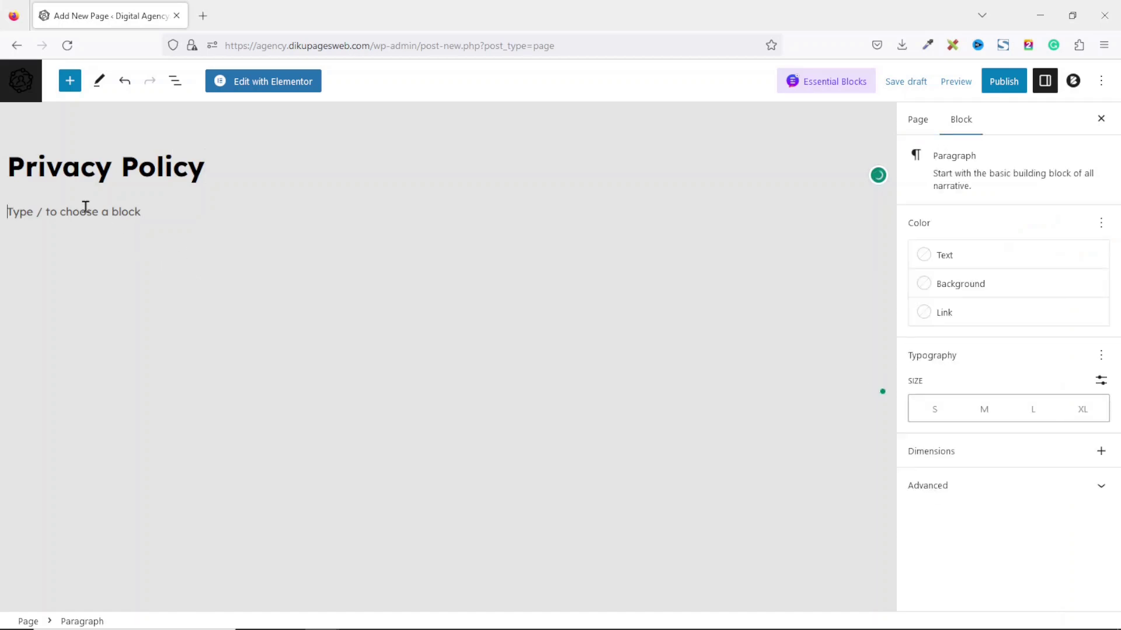
pyautogui.hotkey('ctrl', 'v')
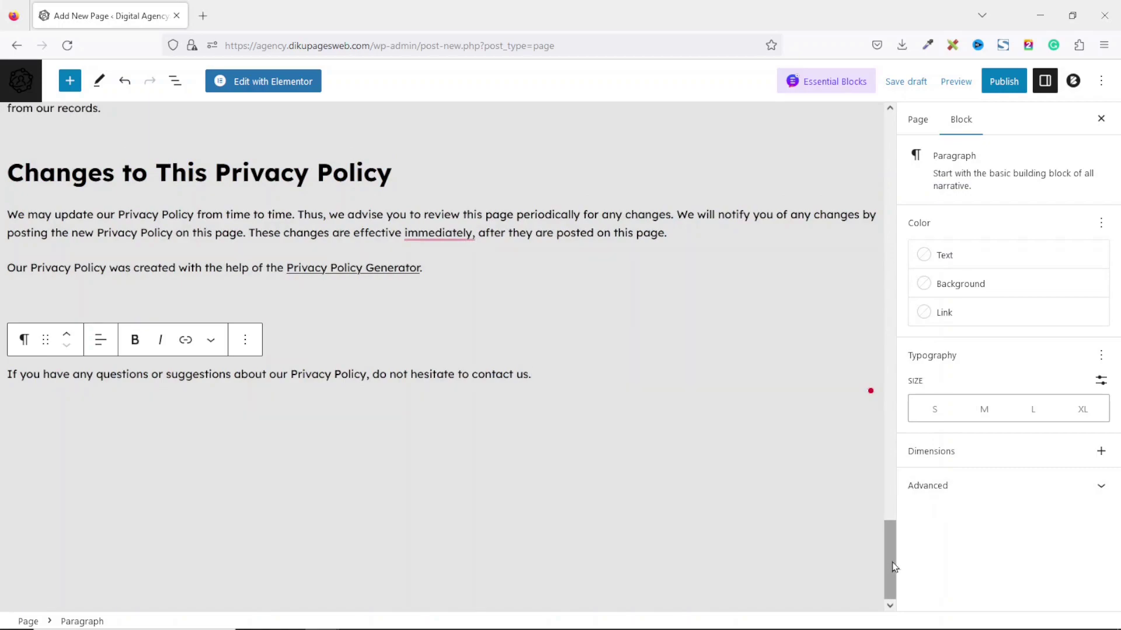
pyautogui.moveTo(892, 574); pyautogui.dragTo(878, 119)
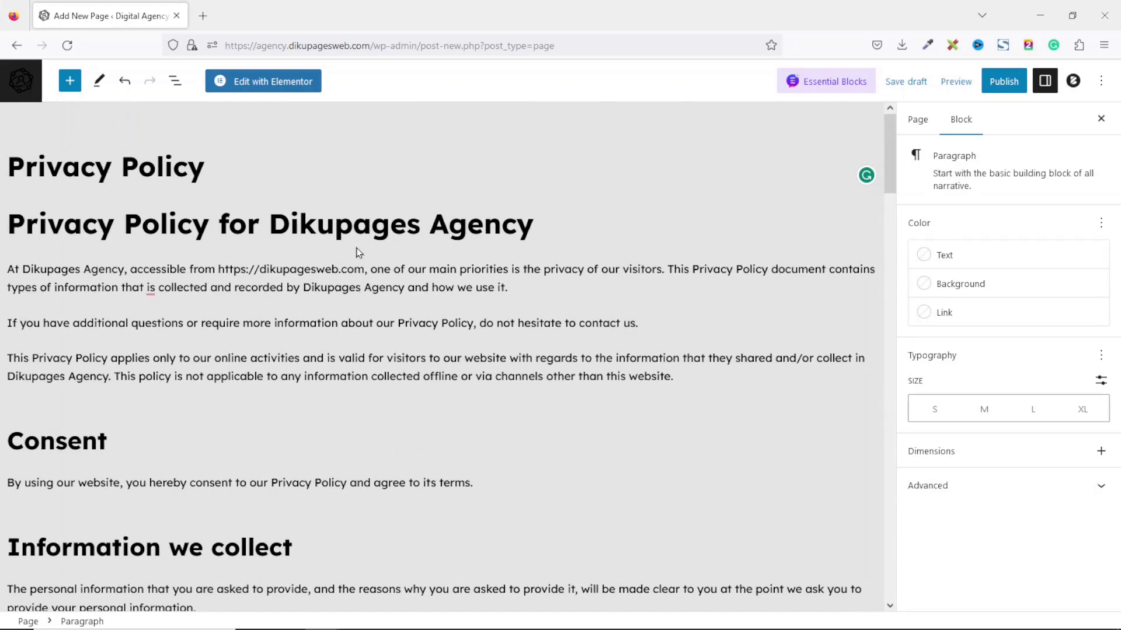
# - Remove the duplicate 'Privacy Policy for Dikupages Agency' heading and start publishing the page
pyautogui.click(334, 225)
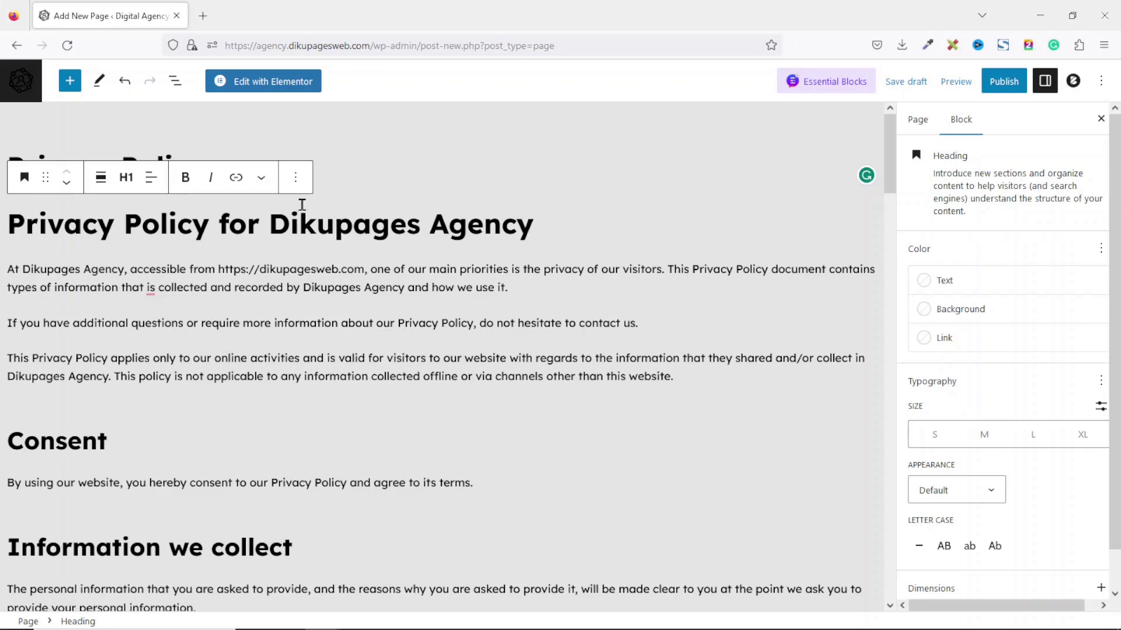
pyautogui.click(298, 179)
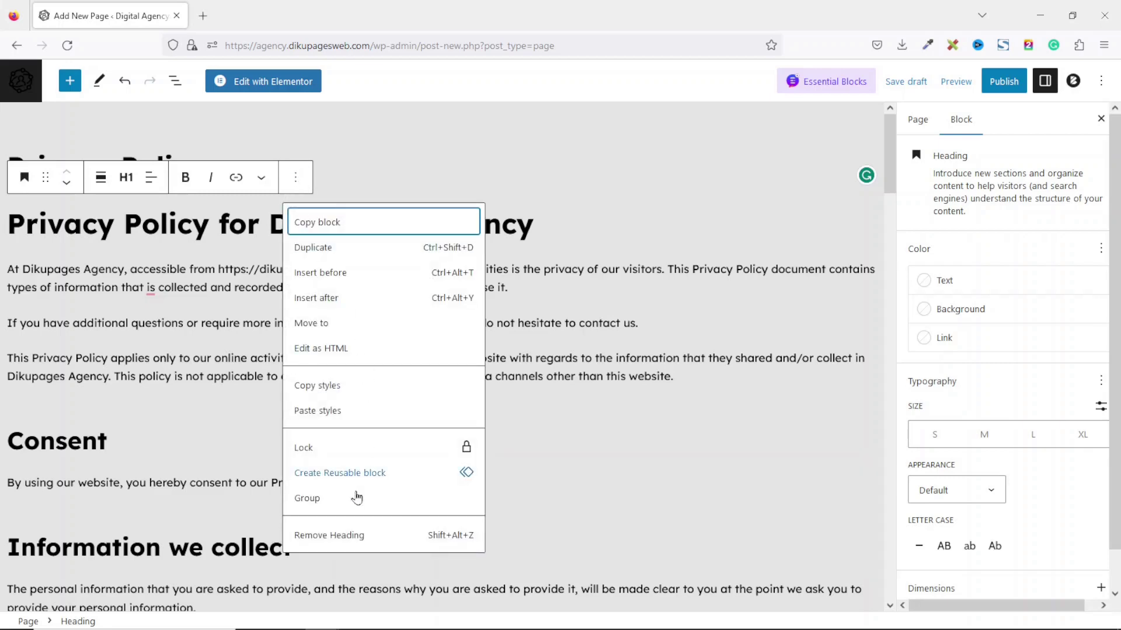
pyautogui.click(332, 536)
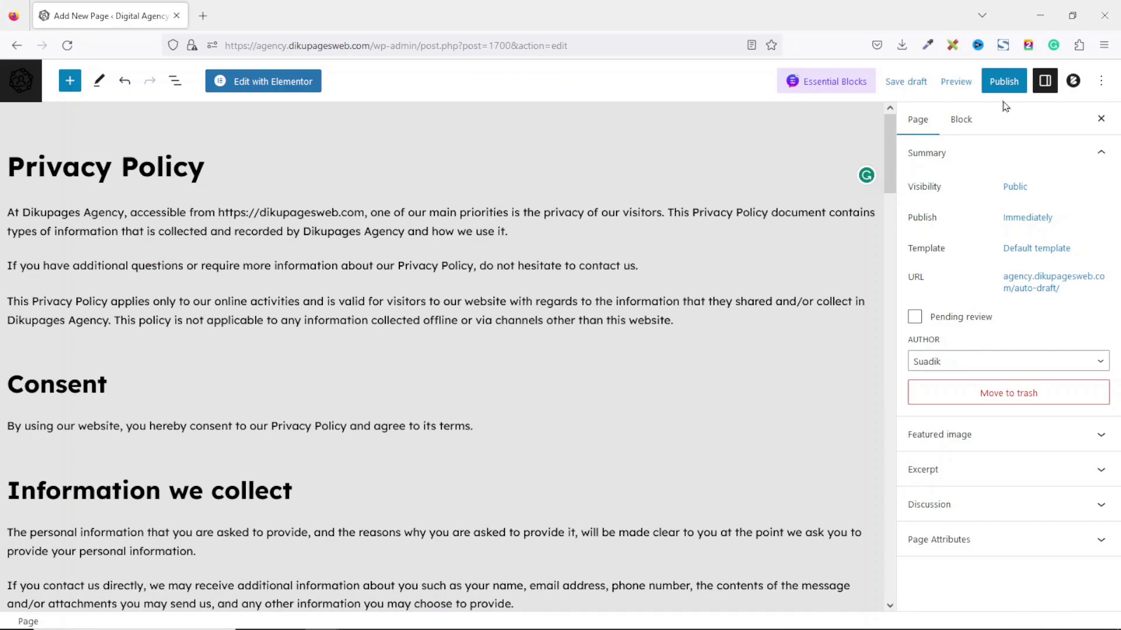
pyautogui.click(1003, 83)
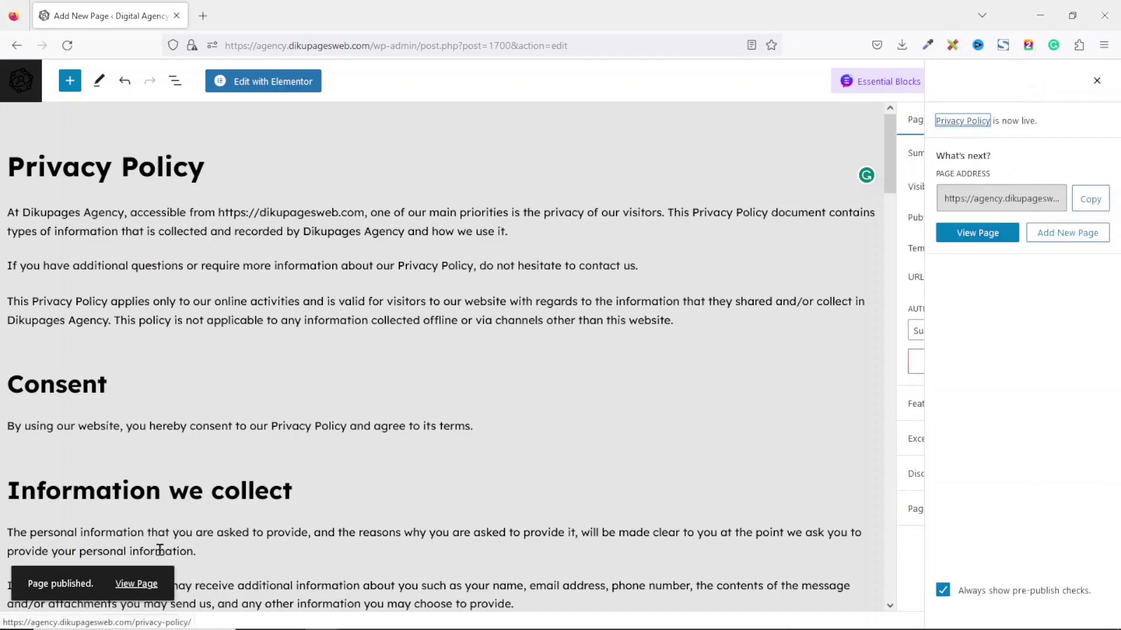
# - Open the newly published Privacy Policy page on the live site via View Page
pyautogui.click(136, 585)
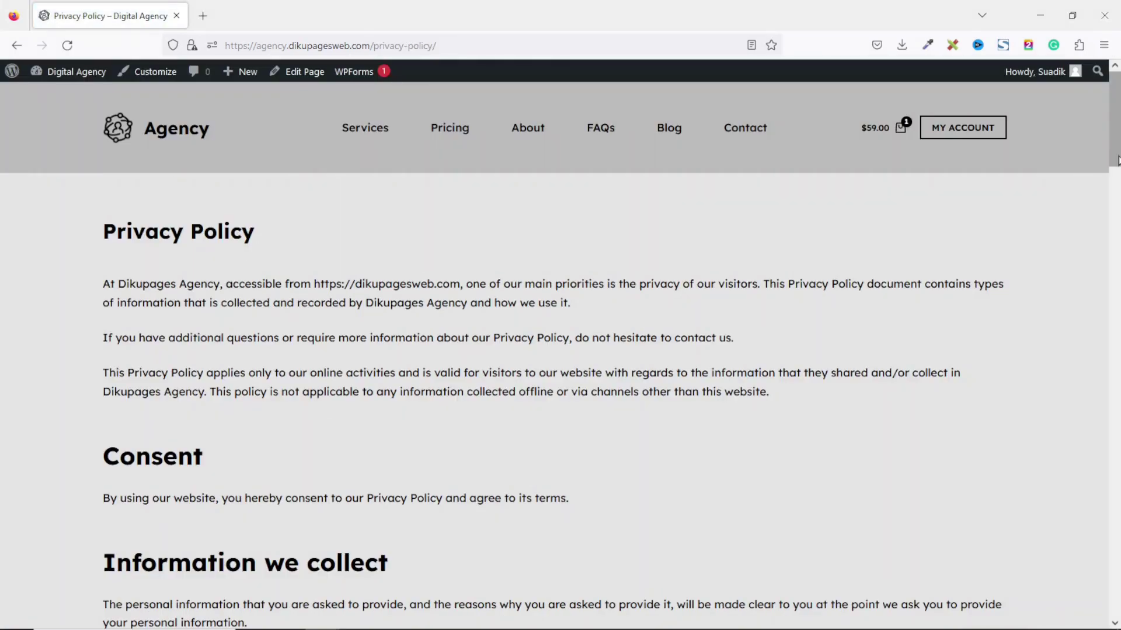
pyautogui.scroll(-8, 1112, 237)
pyautogui.moveTo(1114, 237)
pyautogui.mouseDown()
pyautogui.moveTo(1108, 565)
pyautogui.moveTo(1114, 66)
pyautogui.mouseUp()
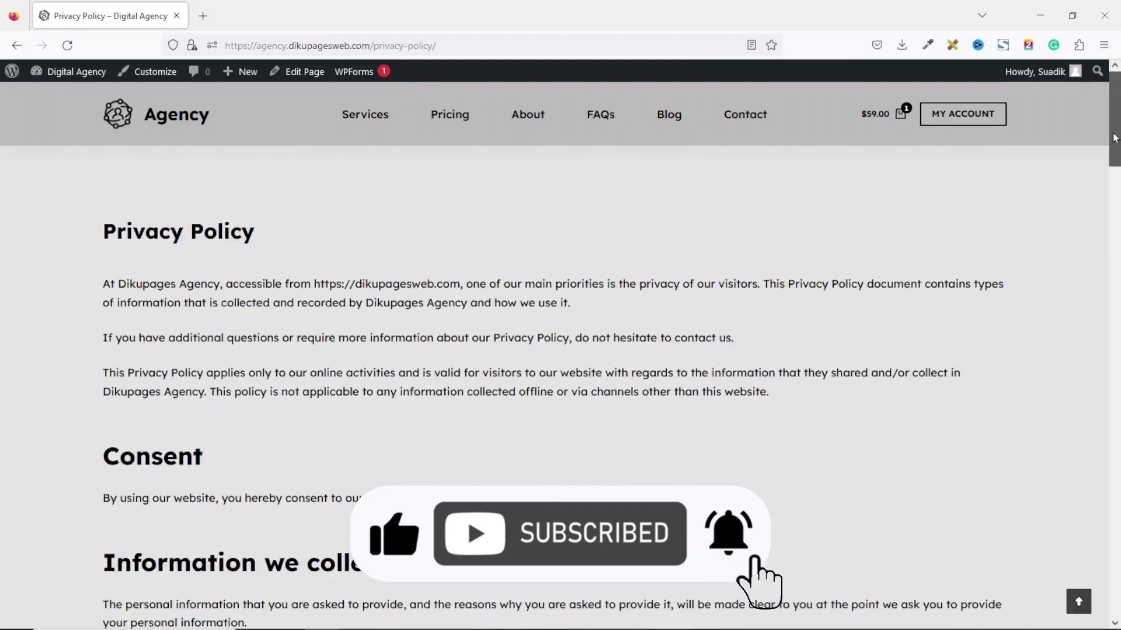